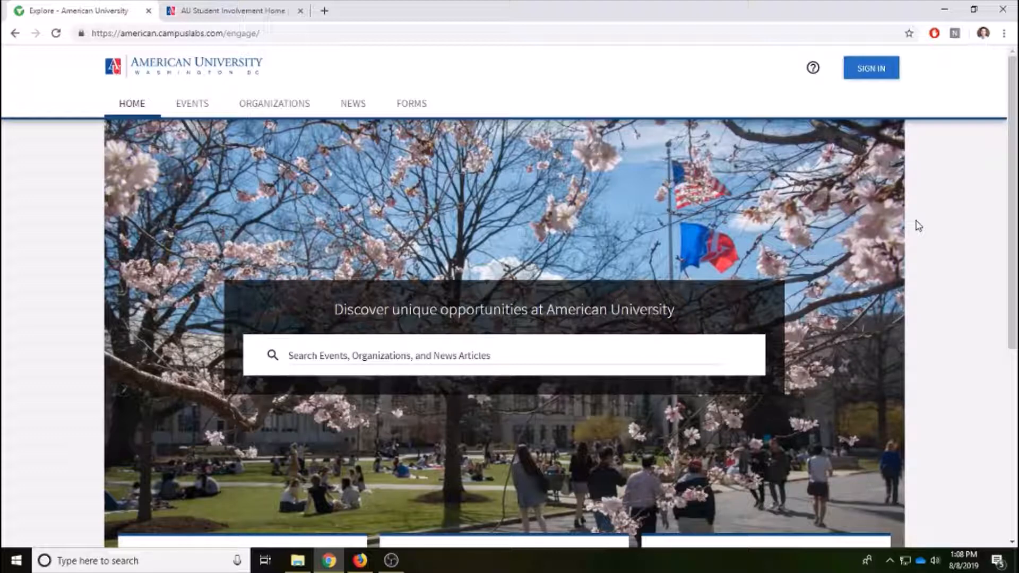
Sign in to the American University Engage site with the saved account credentials
click(188, 37)
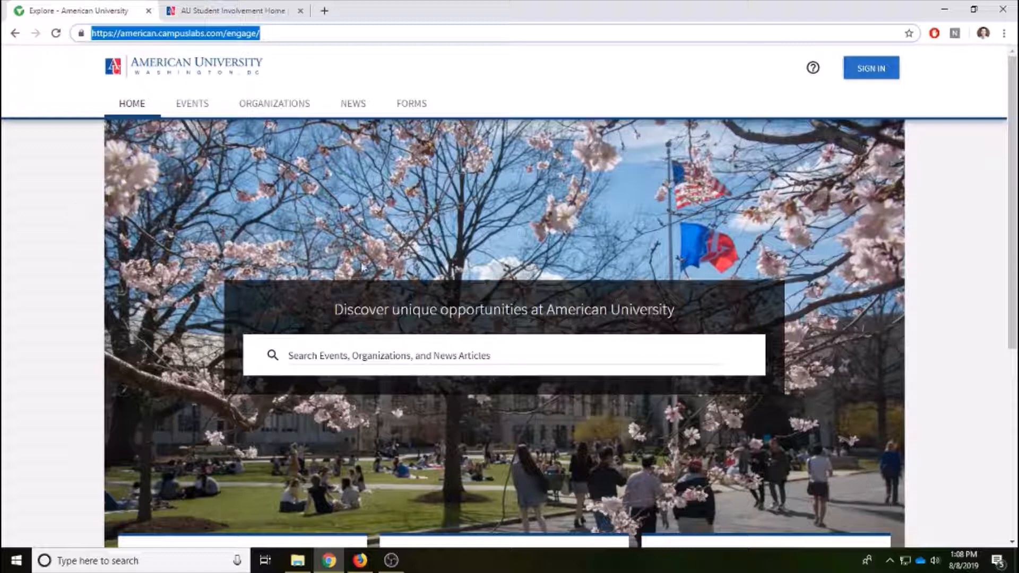
click(929, 213)
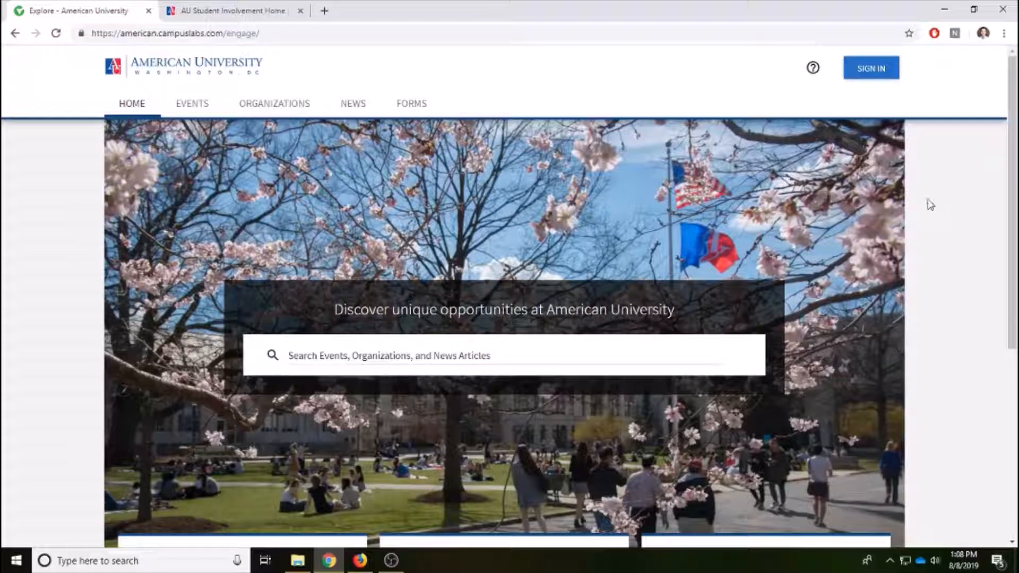
click(886, 75)
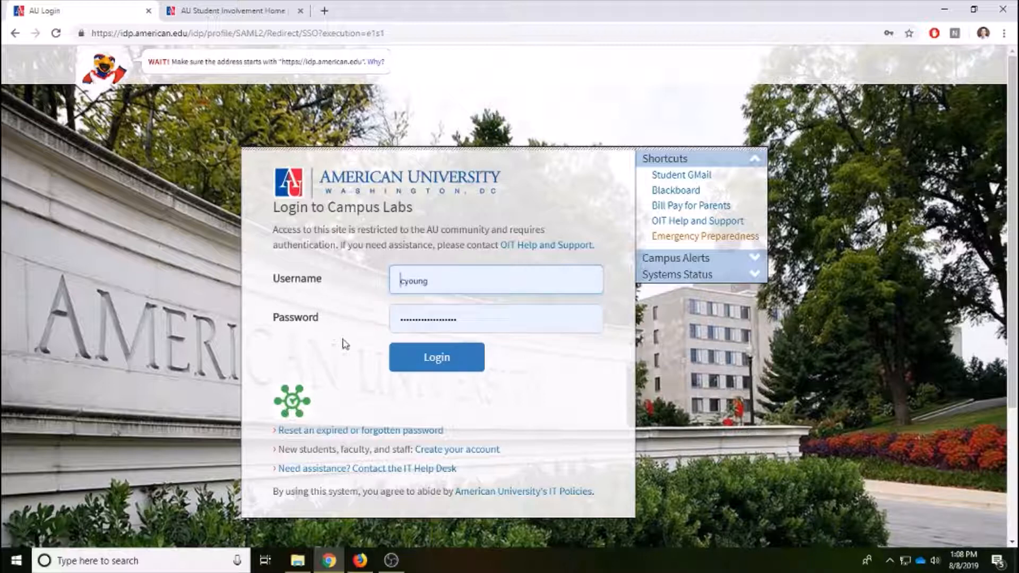
click(459, 365)
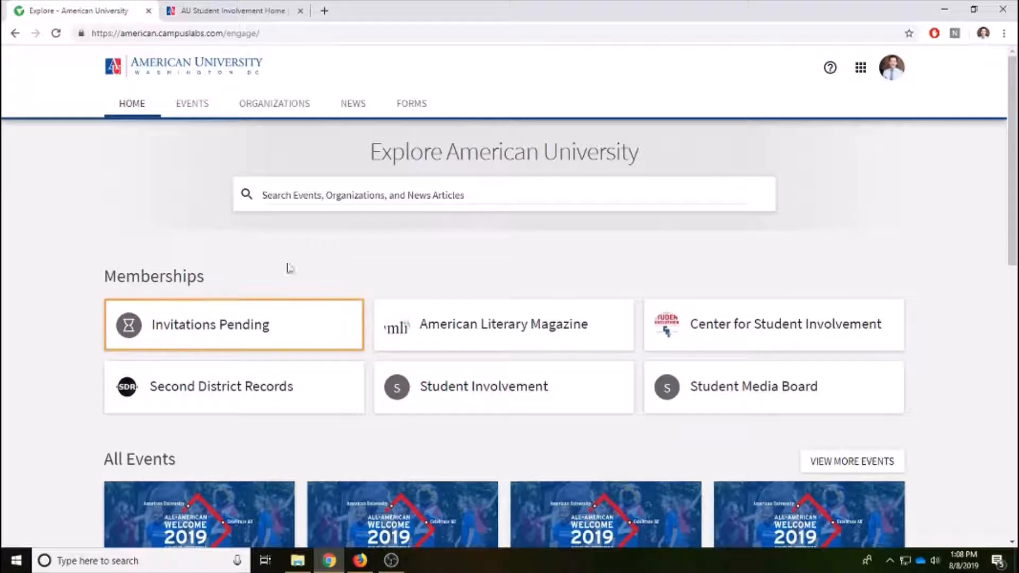
Open the Student Media Board organization page from the list of memberships
drag(215, 279, 102, 277)
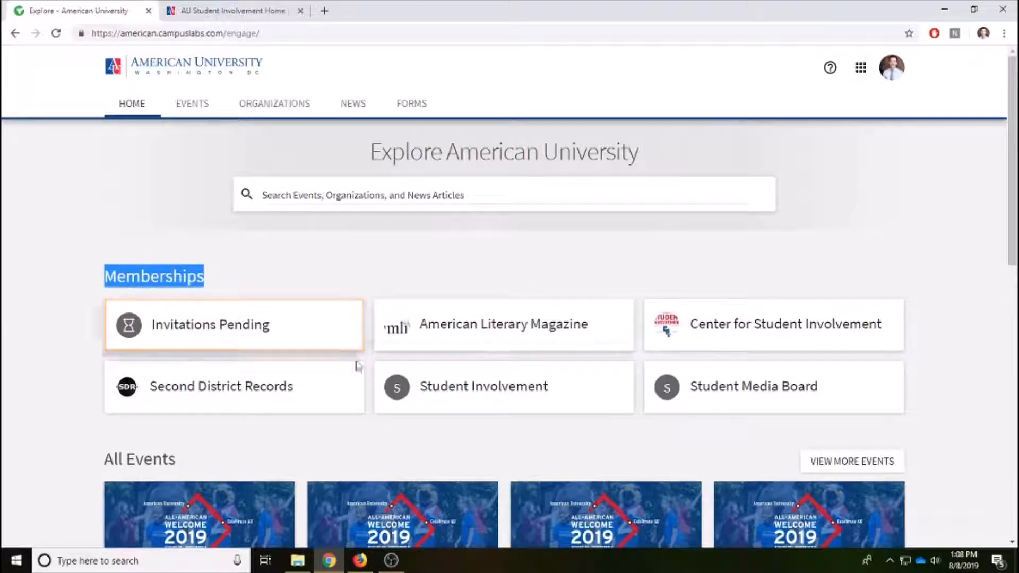
click(464, 270)
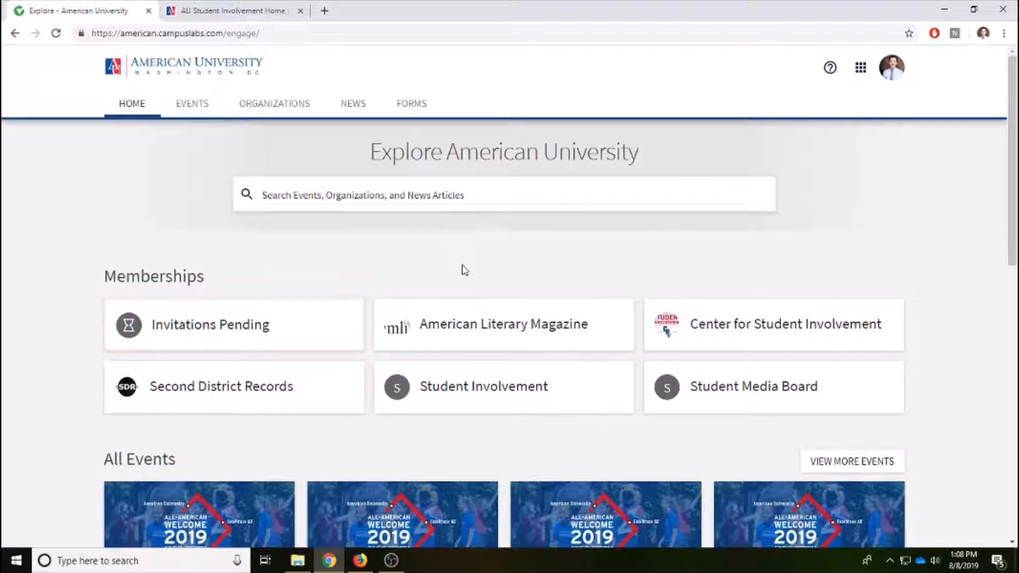
click(740, 393)
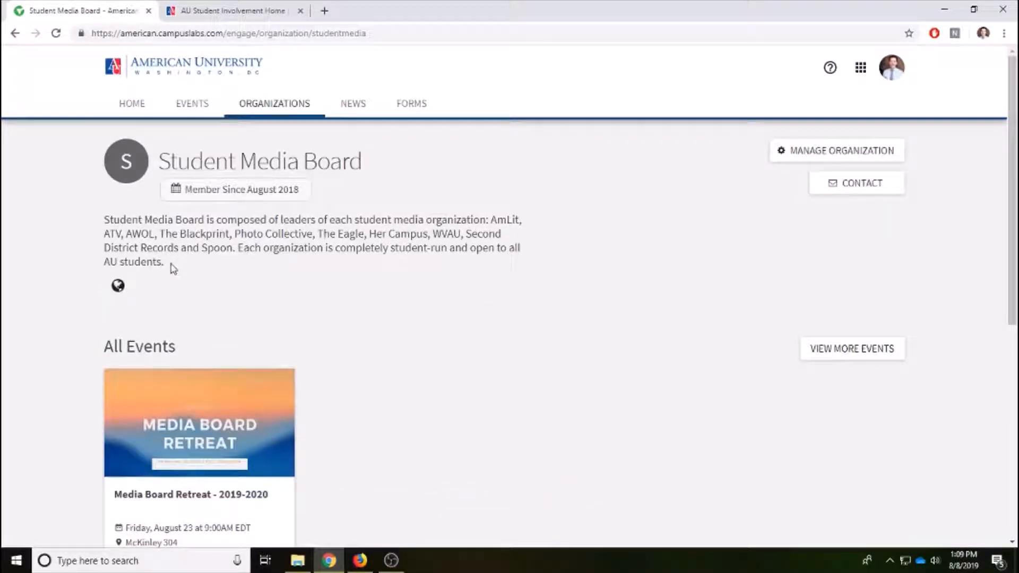
Review the Student Media Board's description and the events on its organization page
drag(166, 265, 107, 245)
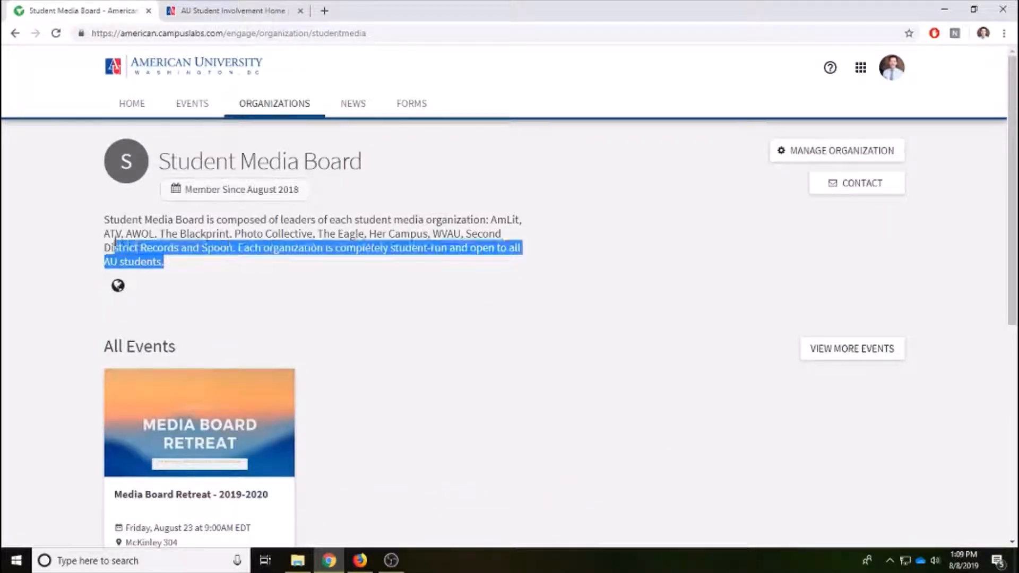
click(99, 229)
triple_click(104, 214)
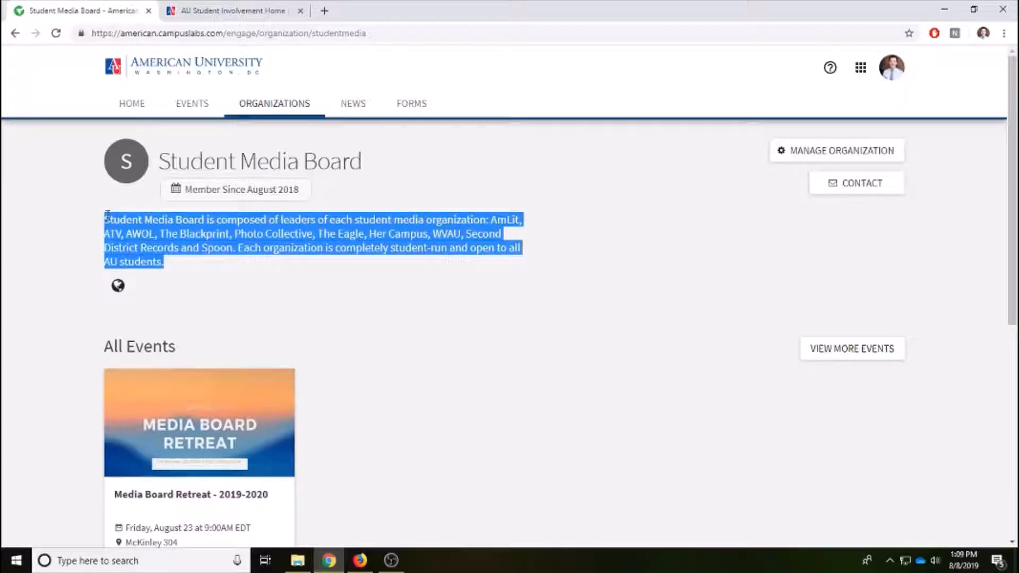
click(403, 306)
scroll(546, 296, down, 1)
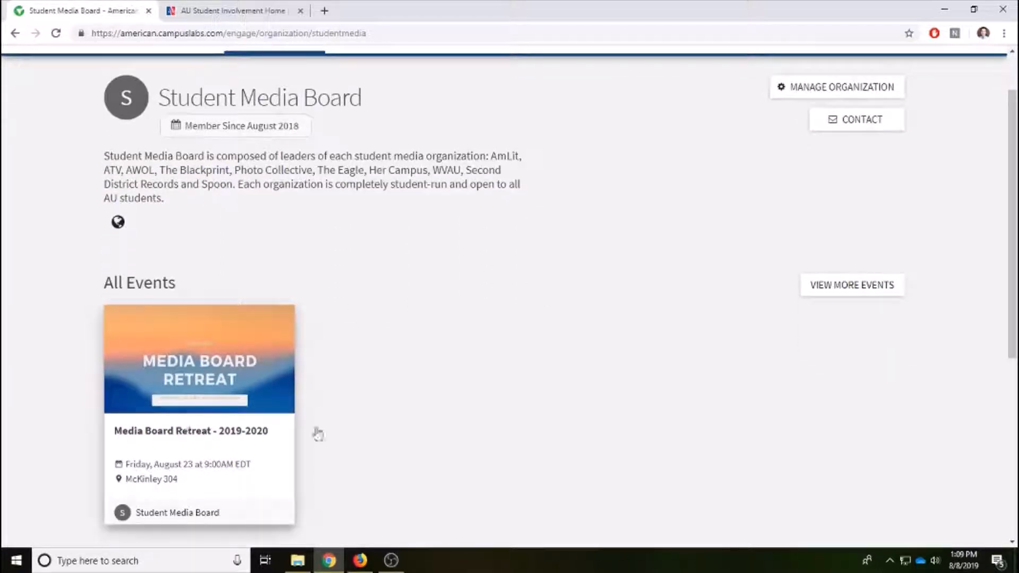
scroll(635, 325, down, 4)
scroll(642, 321, up, 5)
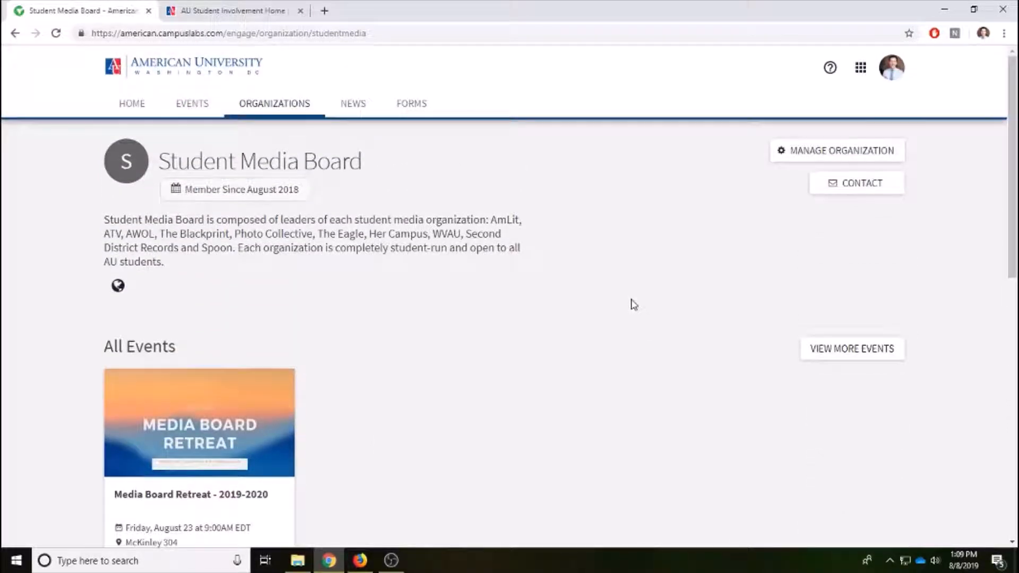
Open the Student Media Board's management area in the Action Center and go to its Finance tool
click(831, 154)
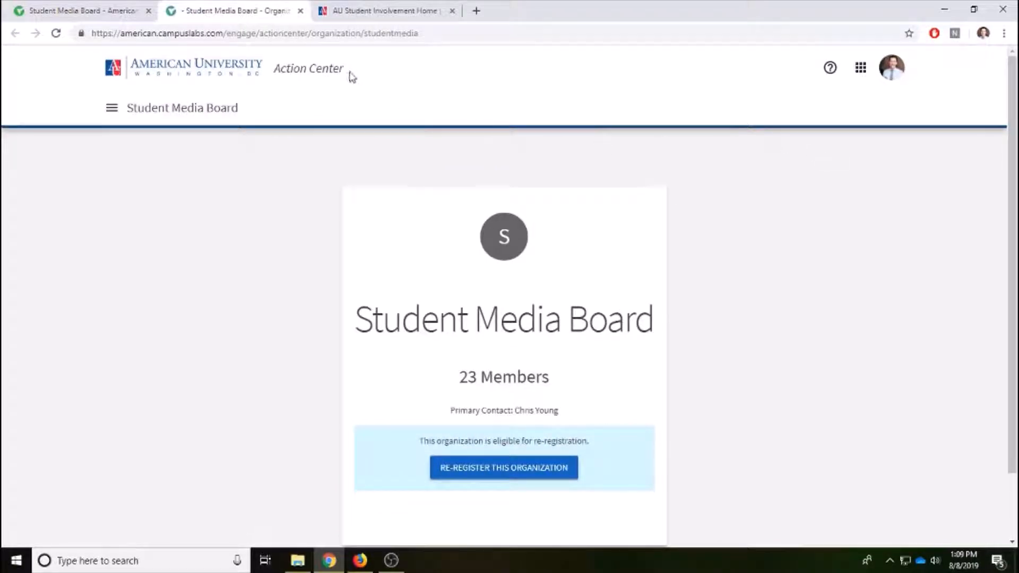
drag(346, 72, 275, 74)
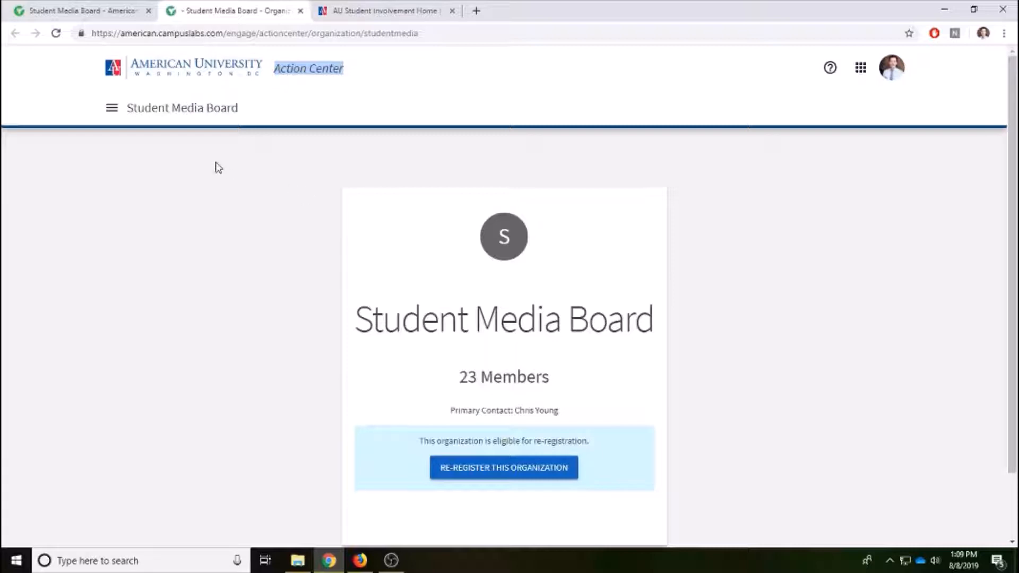
click(112, 111)
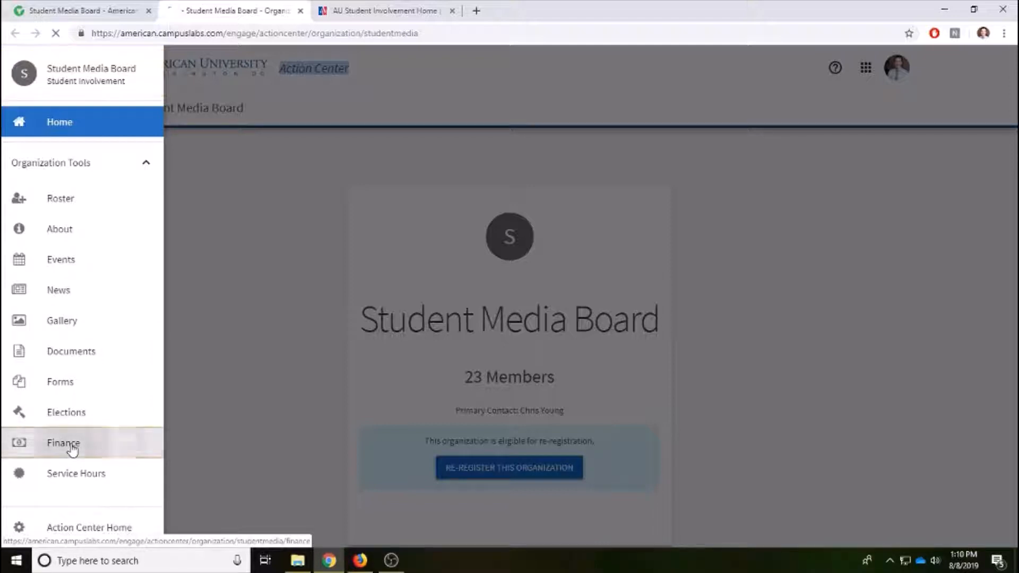
click(73, 449)
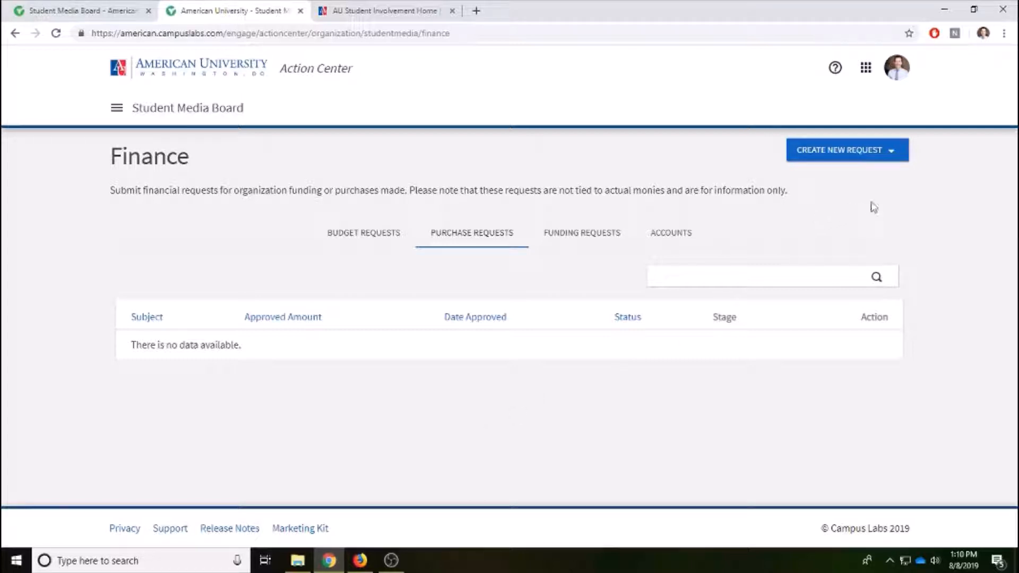
Start a new purchase request with the subject "Food from Panera for writing workshop"
click(881, 156)
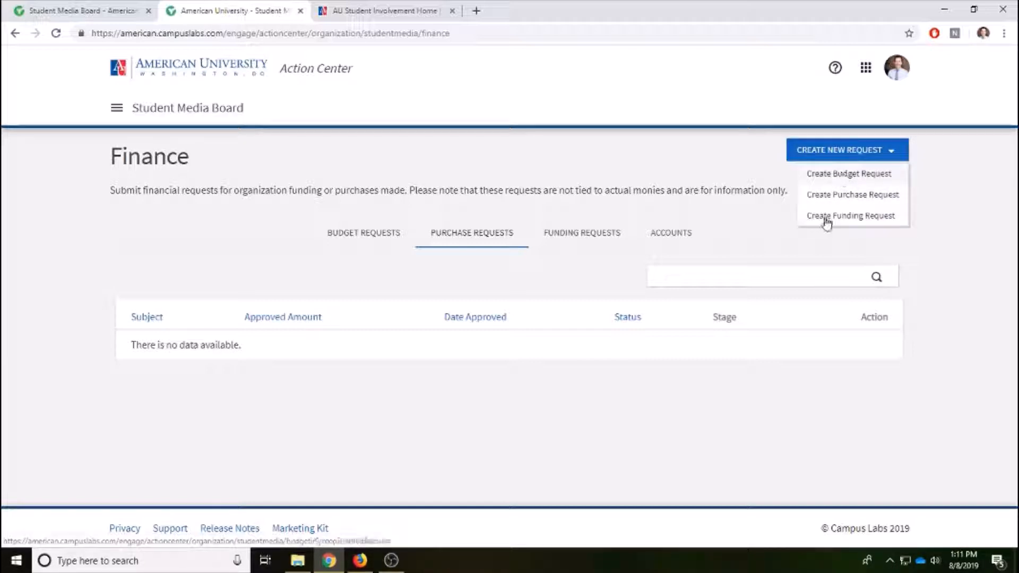
click(852, 197)
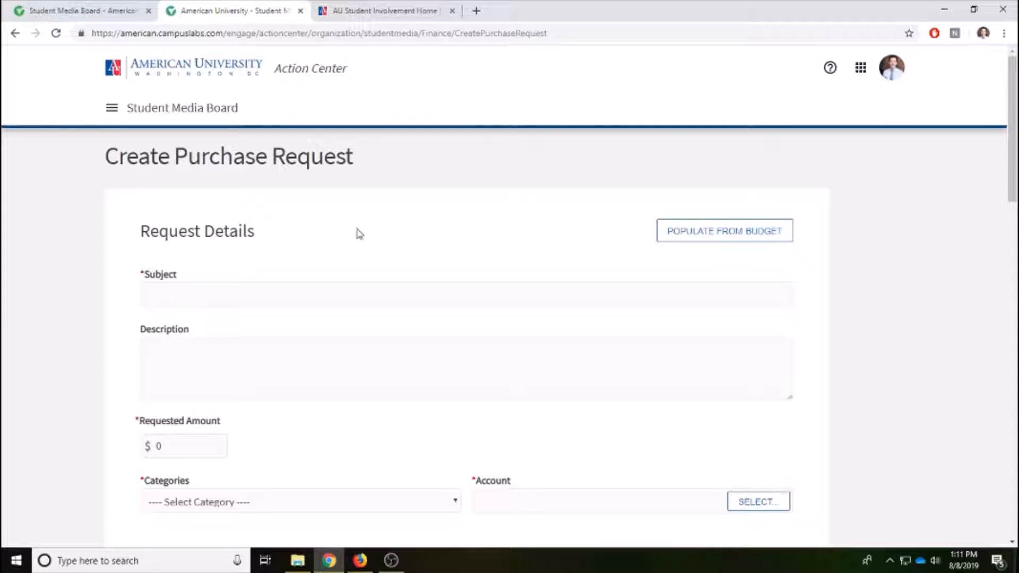
click(188, 292)
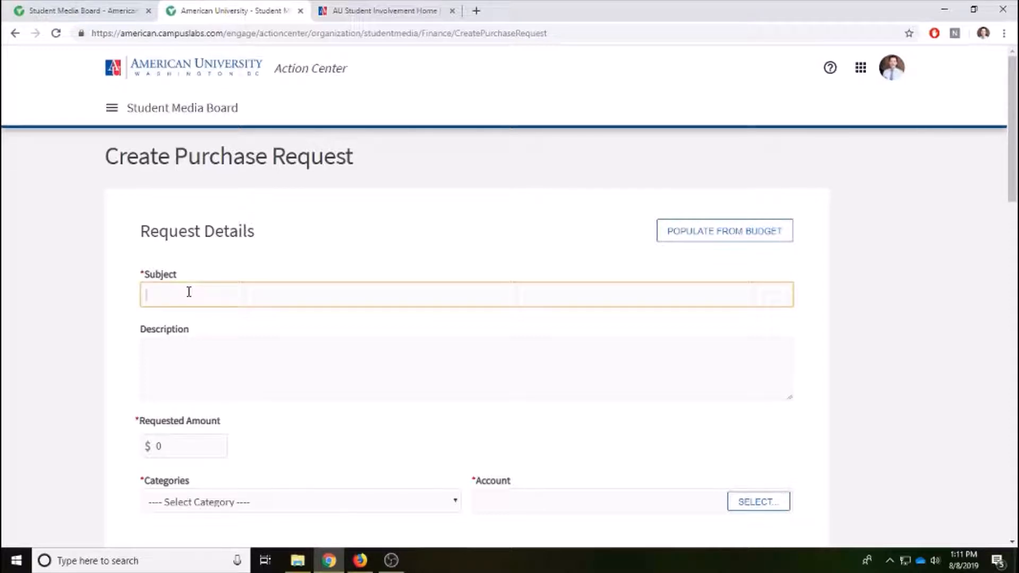
text(Food from Panera for wri)
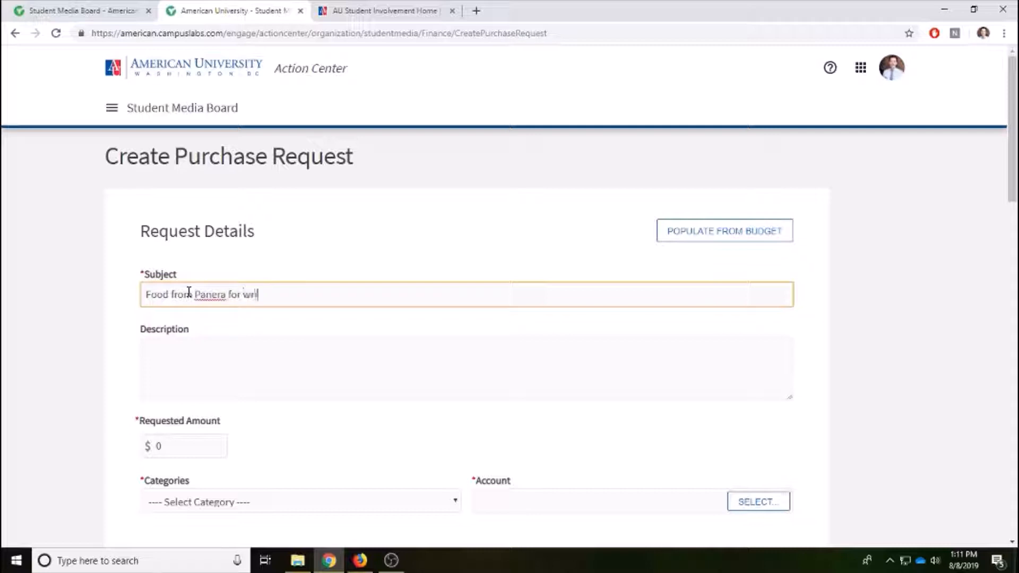
text(ting workshop)
Leave the description blank and set the requested amount to $100
click(212, 361)
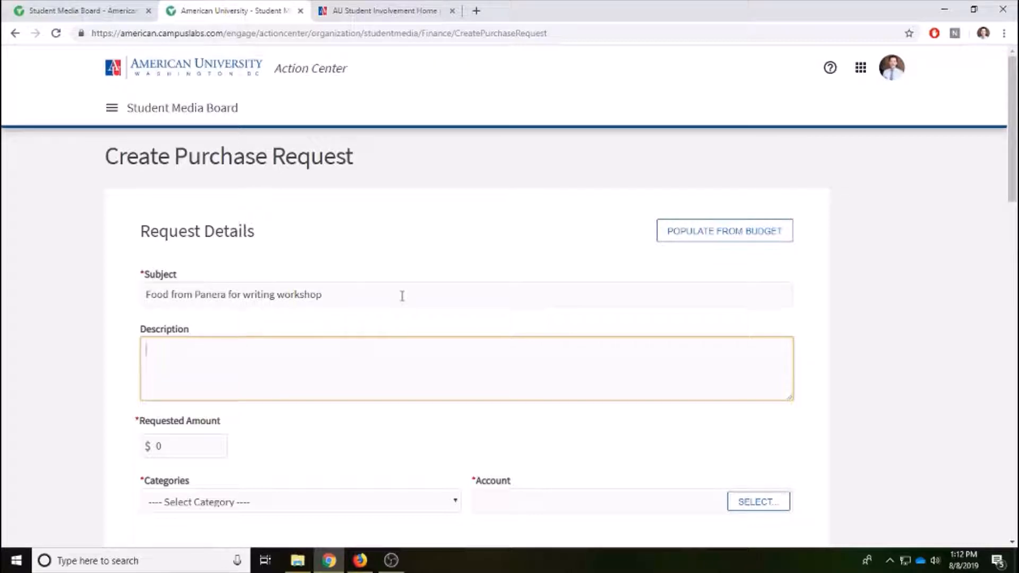
scroll(375, 276, down, 2)
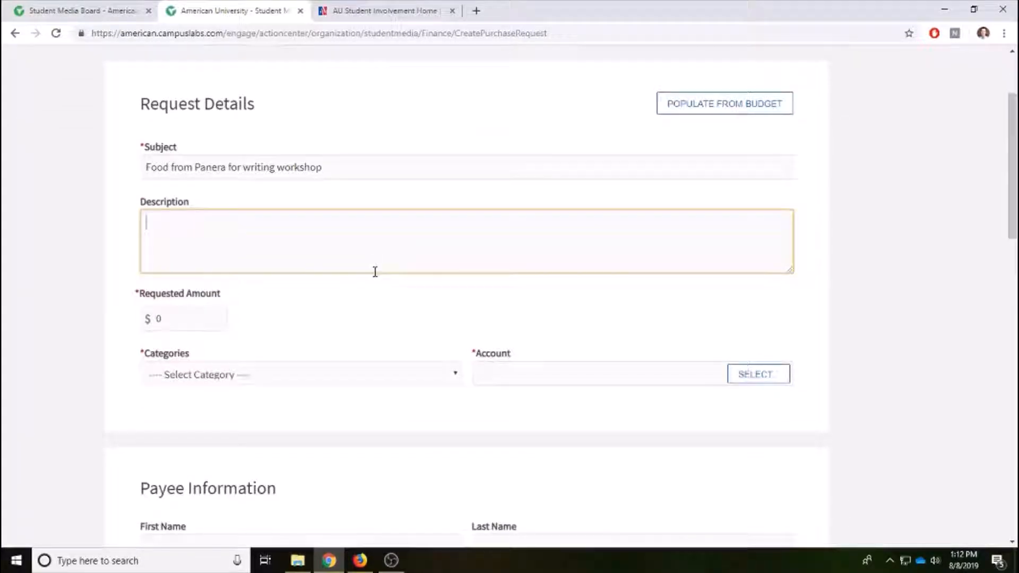
scroll(372, 274, down, 1)
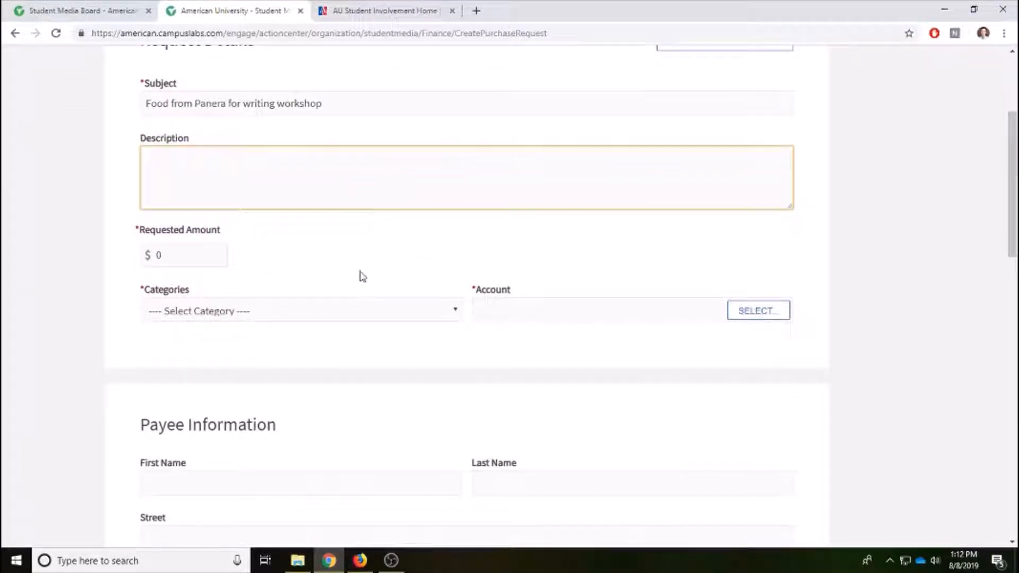
click(174, 255)
drag(159, 256, 176, 254)
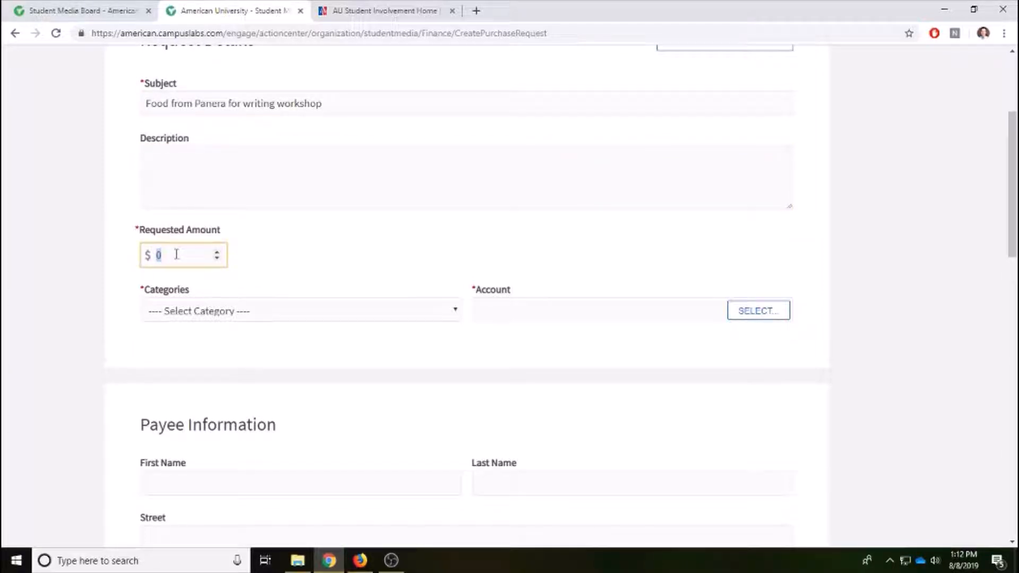
text(100)
click(267, 258)
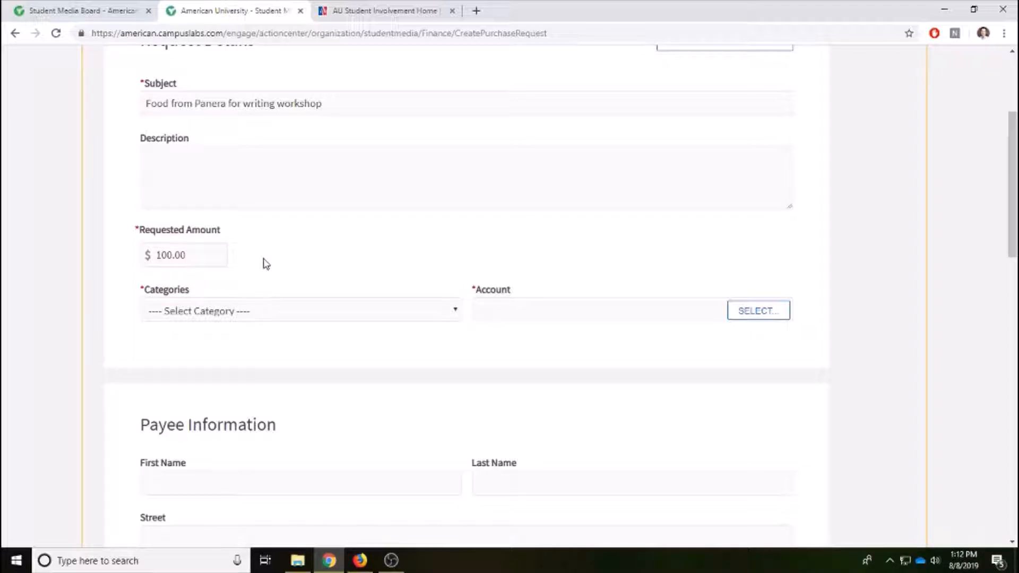
Assign the Food category to the request and choose Media Board as its account
click(251, 314)
scroll(242, 212, down, 1)
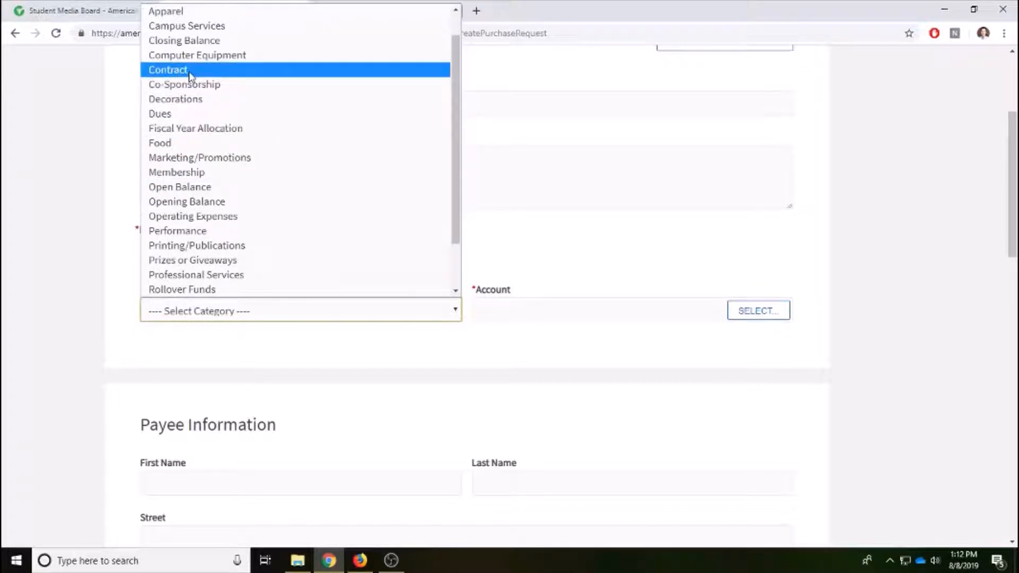
click(181, 144)
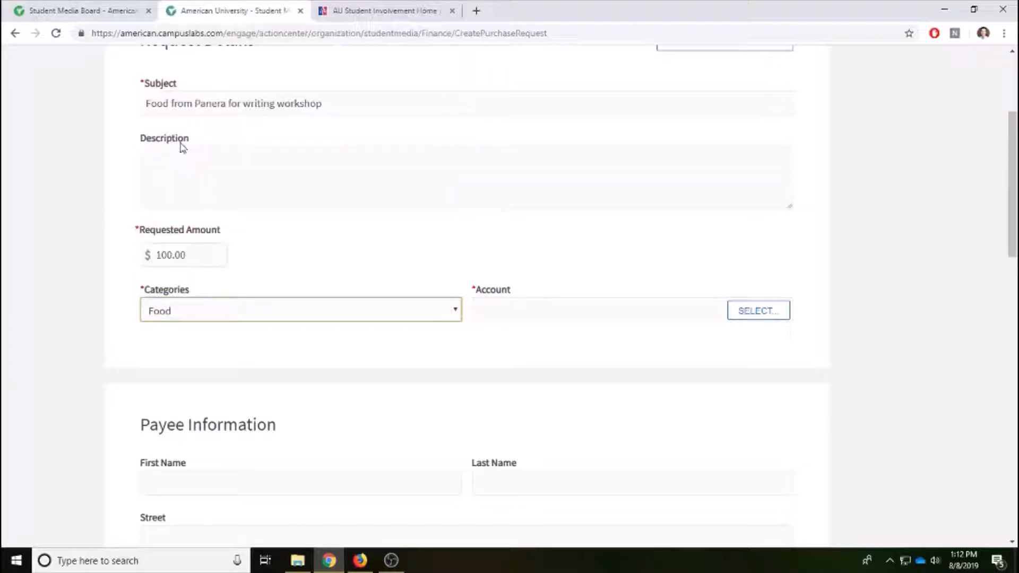
click(605, 312)
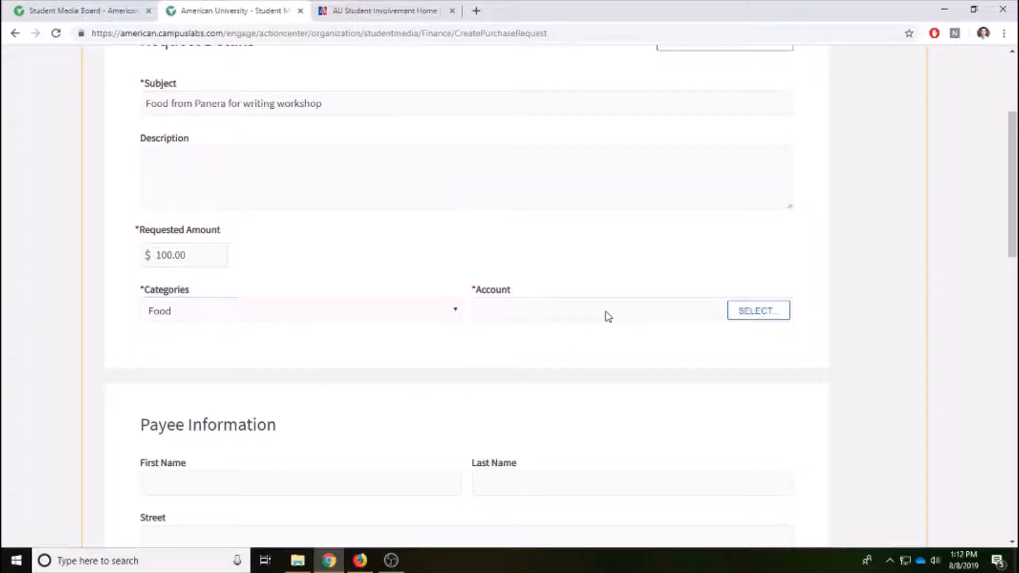
click(750, 313)
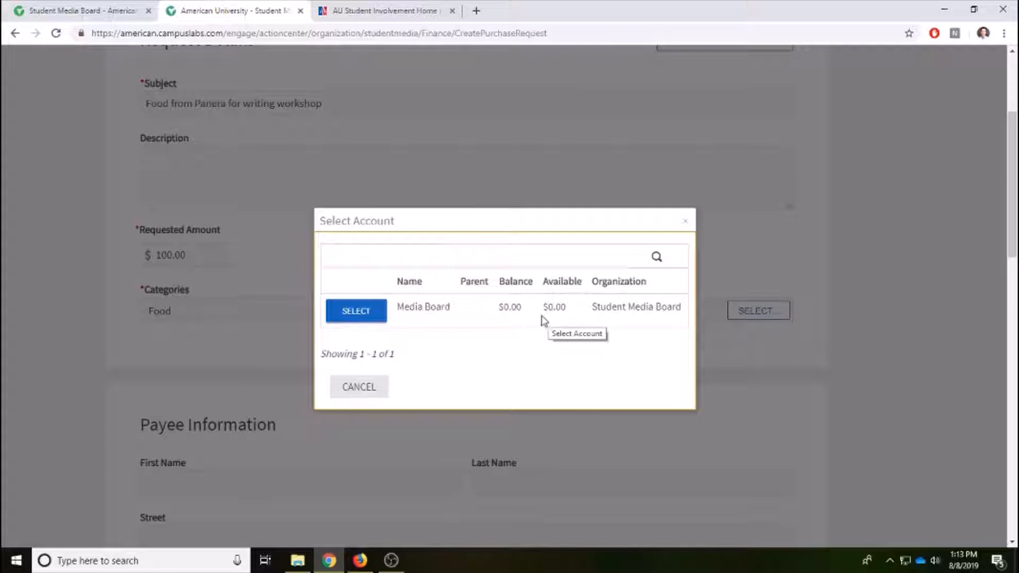
click(371, 318)
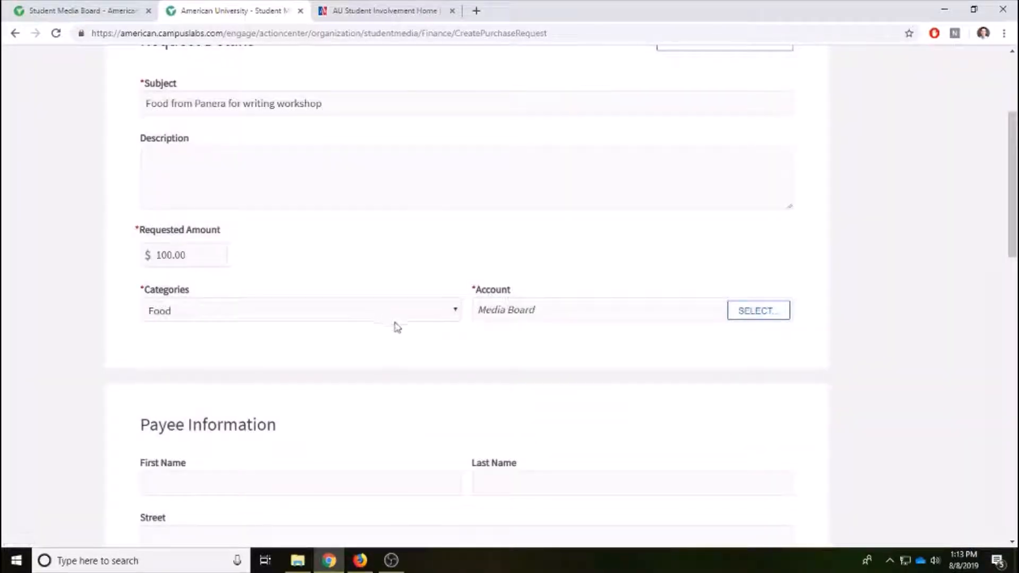
Skip the payee information and set the funding source to Allocation in the additional information
scroll(591, 342, down, 3)
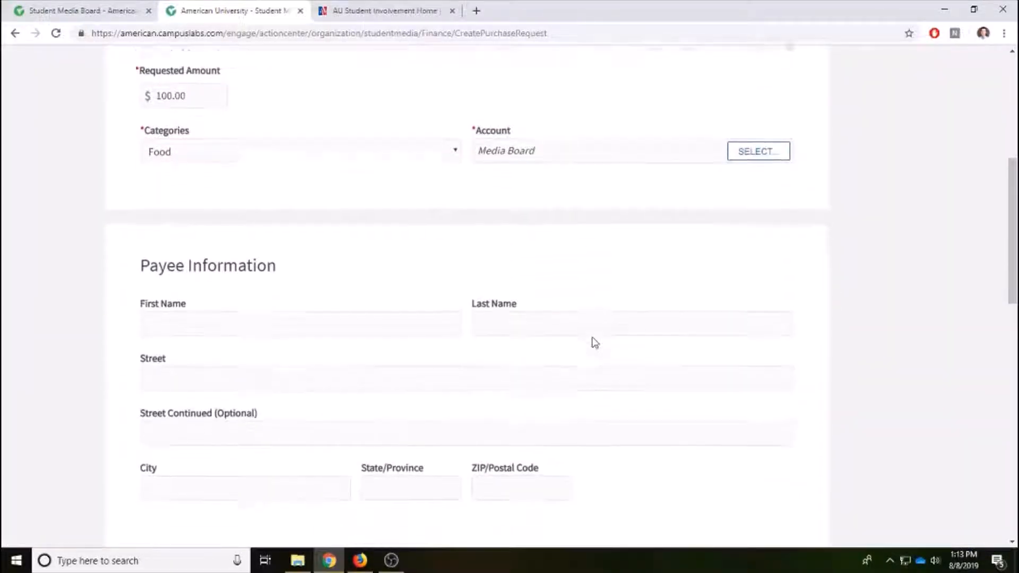
drag(141, 234, 280, 251)
scroll(366, 223, down, 2)
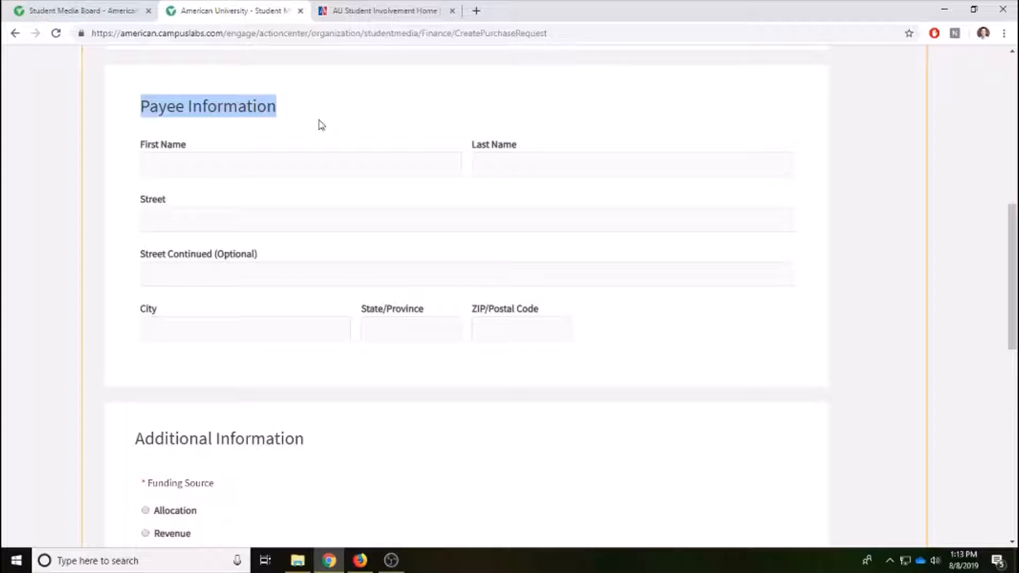
scroll(319, 125, down, 3)
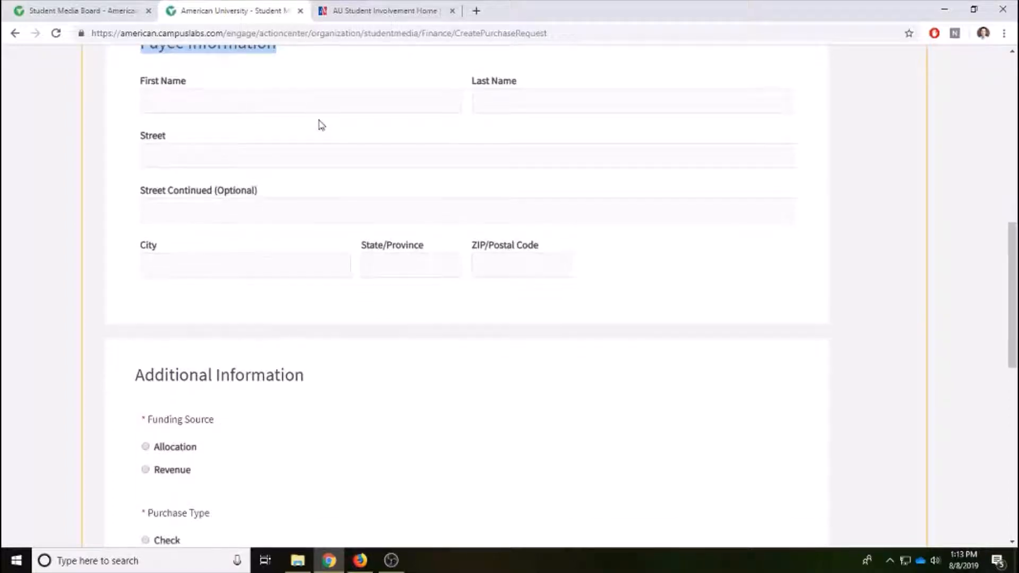
scroll(369, 244, down, 4)
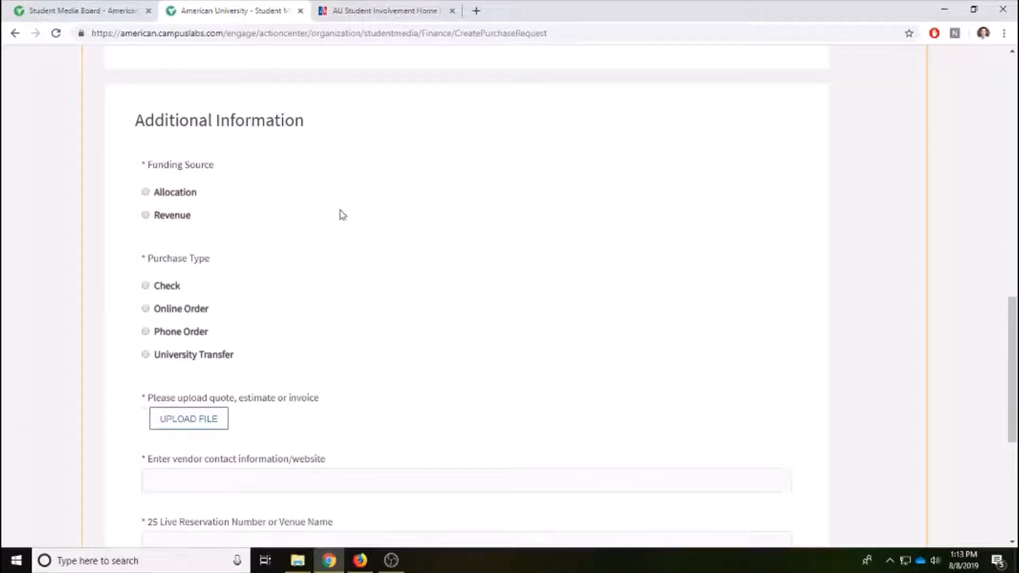
scroll(320, 198, down, 1)
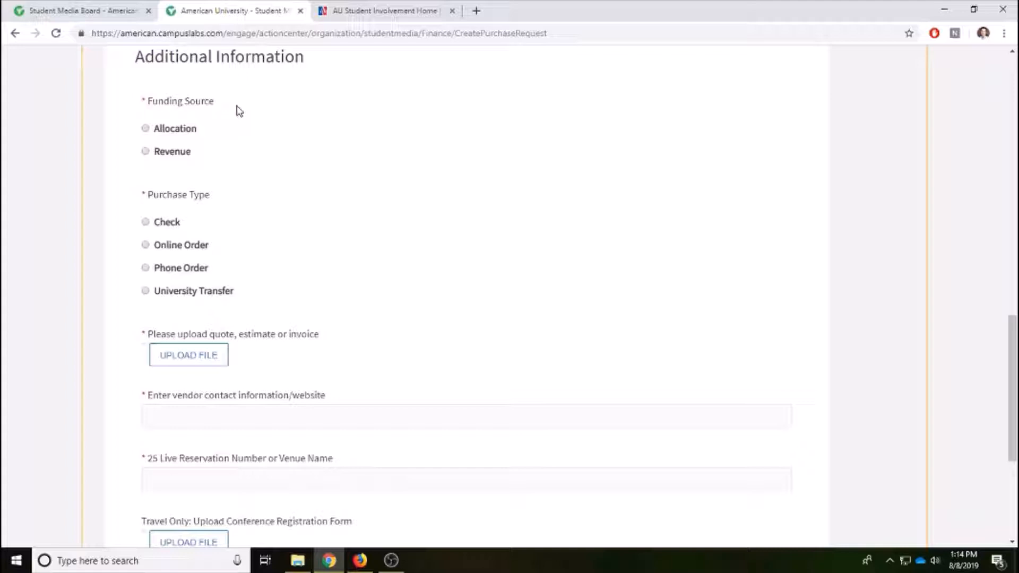
click(146, 129)
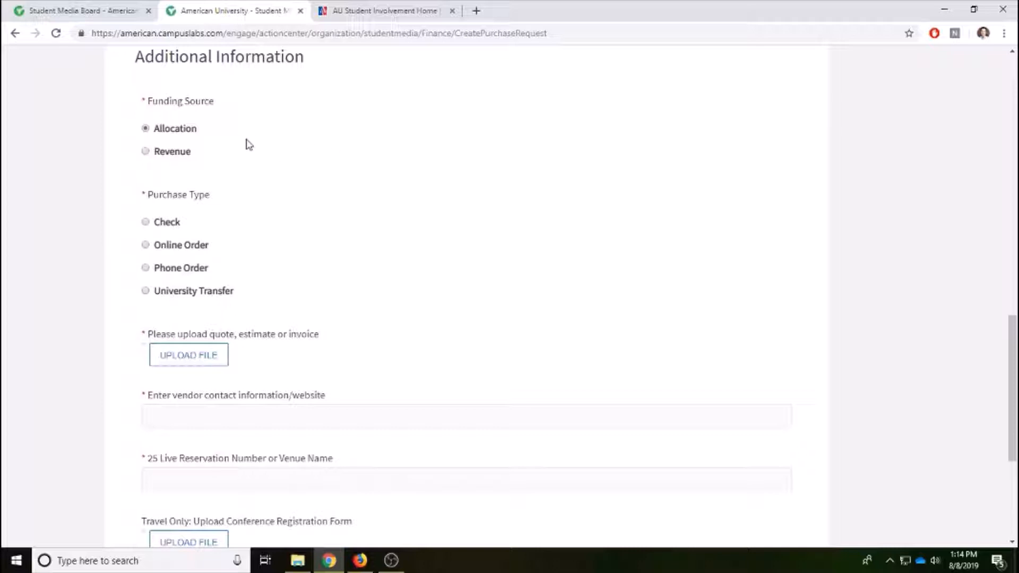
Set the request's purchase type to Online Order
scroll(246, 149, down, 2)
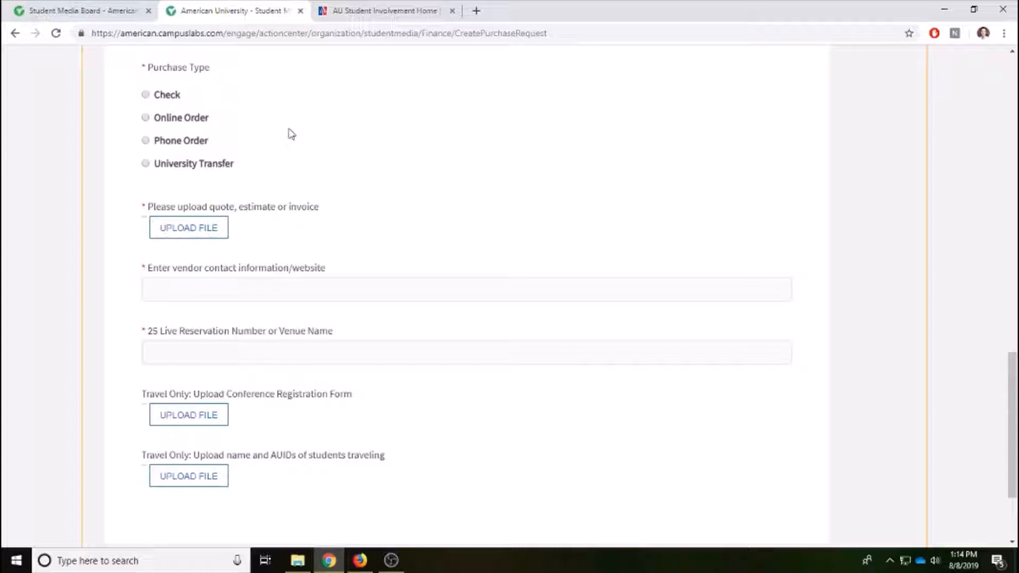
click(146, 118)
scroll(342, 135, down, 3)
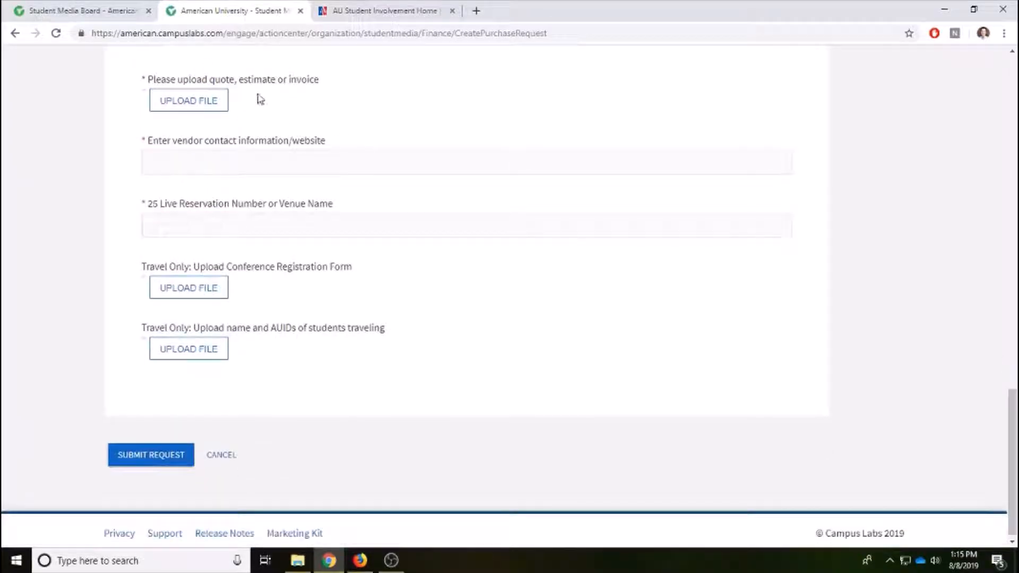
Review the quote upload, vendor contact, 25 Live reservation or venue name, and travel-only upload fields without filling them in
drag(320, 79, 210, 81)
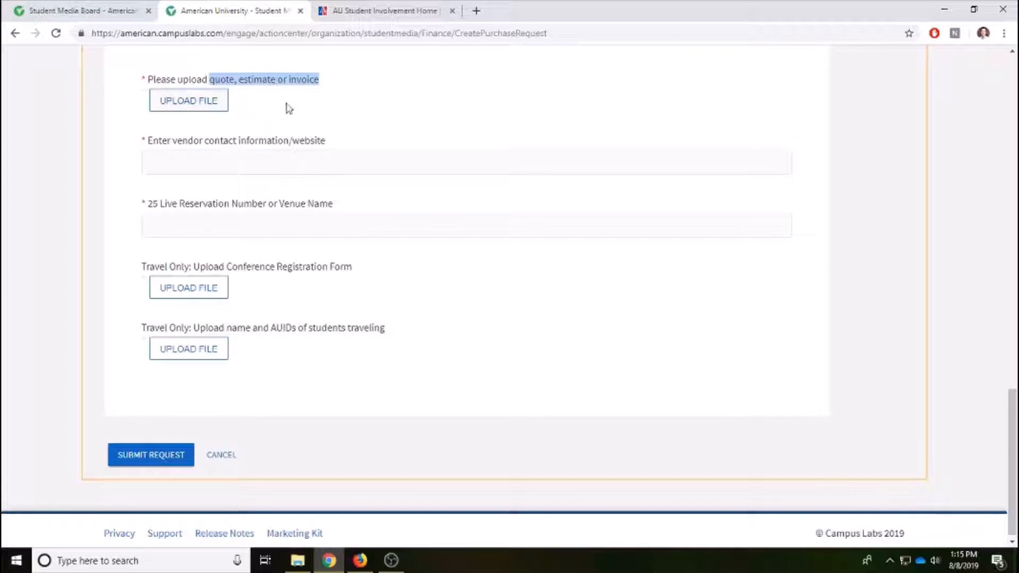
click(313, 109)
click(181, 166)
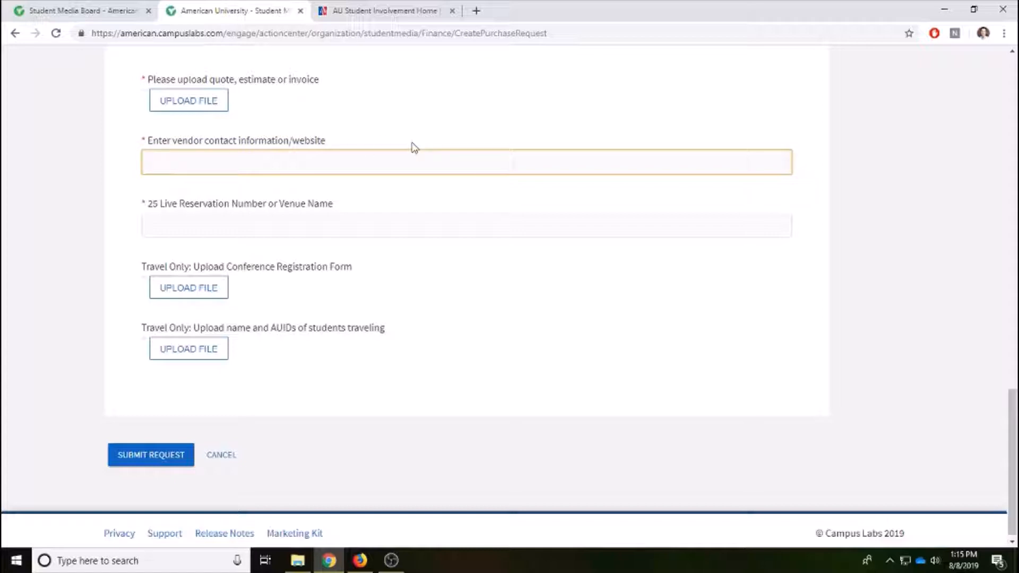
click(186, 223)
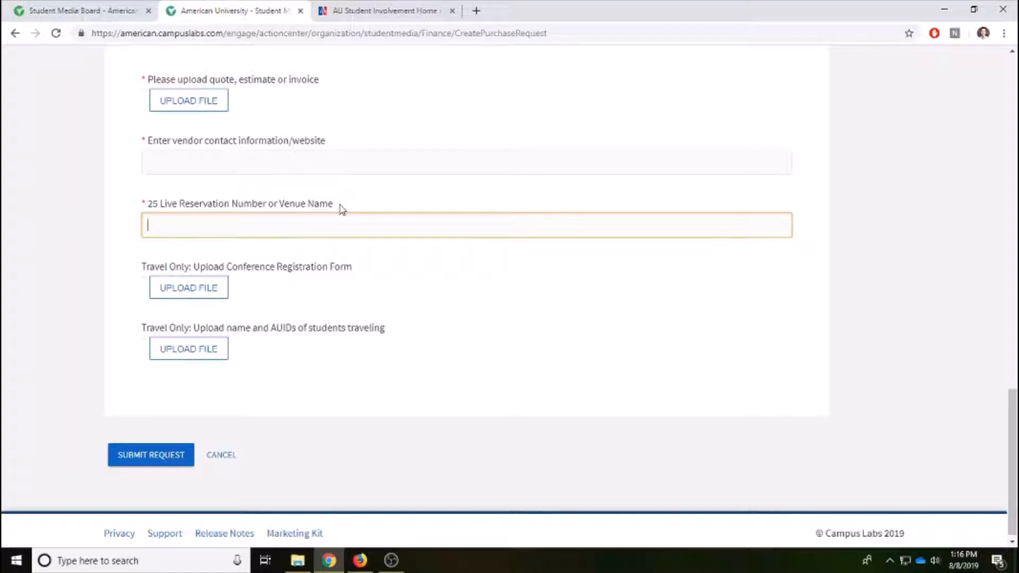
drag(340, 204, 279, 205)
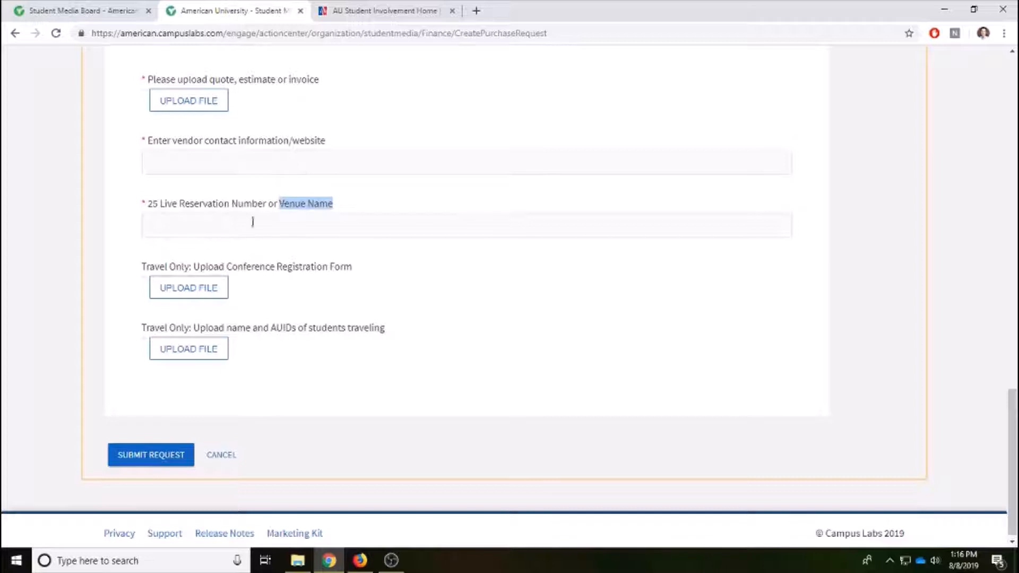
click(248, 223)
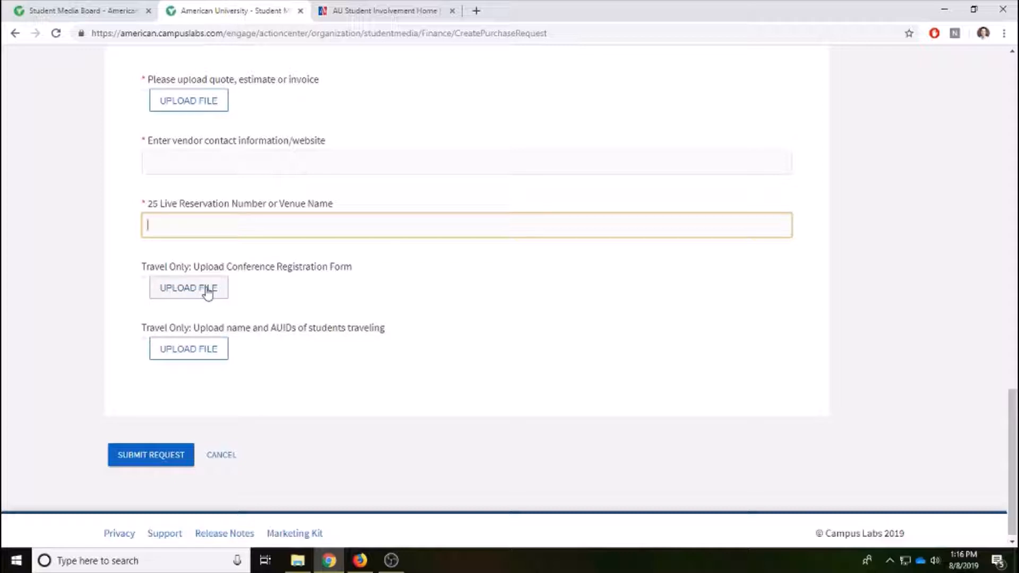
click(252, 357)
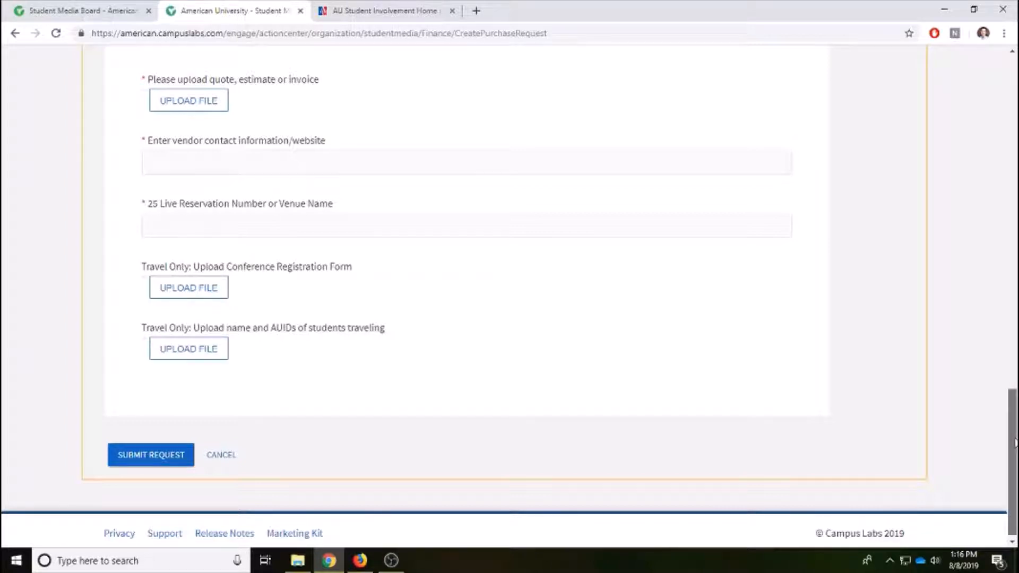
mouse_move(1015, 443)
mouse_down()
mouse_move(1014, 103)
mouse_move(1013, 444)
mouse_up()
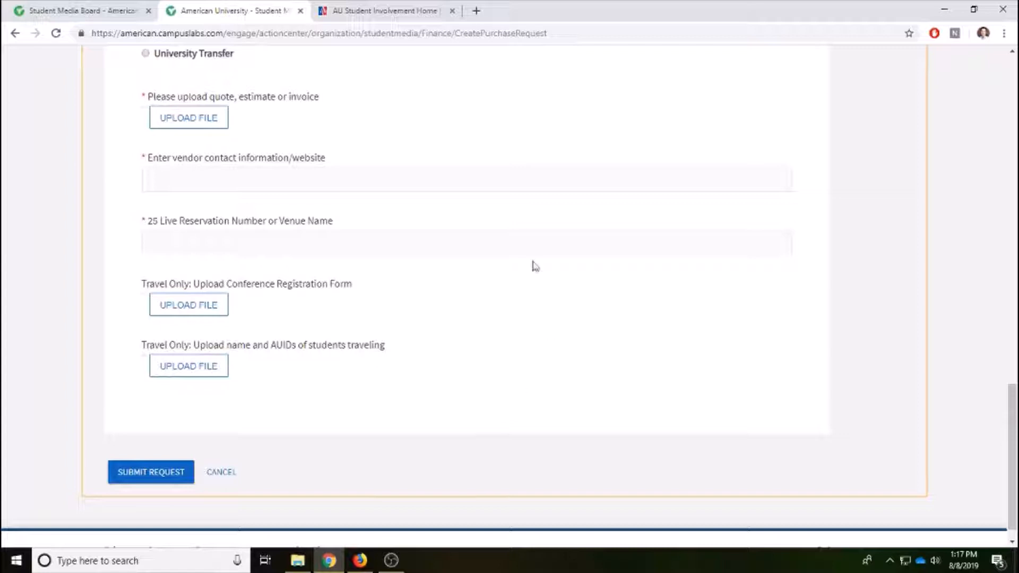
Switch to the Center for Student Involvement site, open its Engage page and look through the Engage Tutorials
click(371, 13)
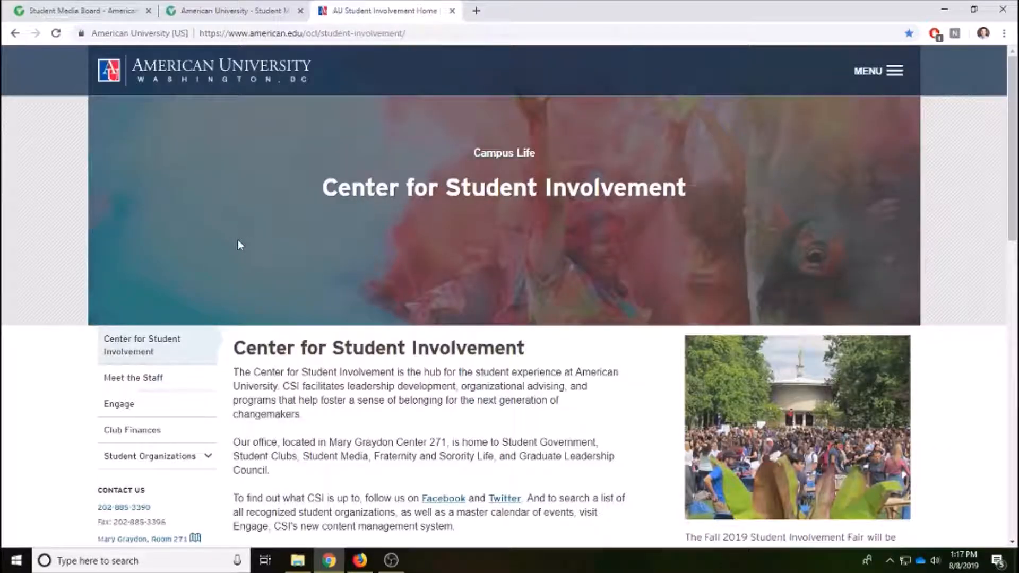
click(273, 35)
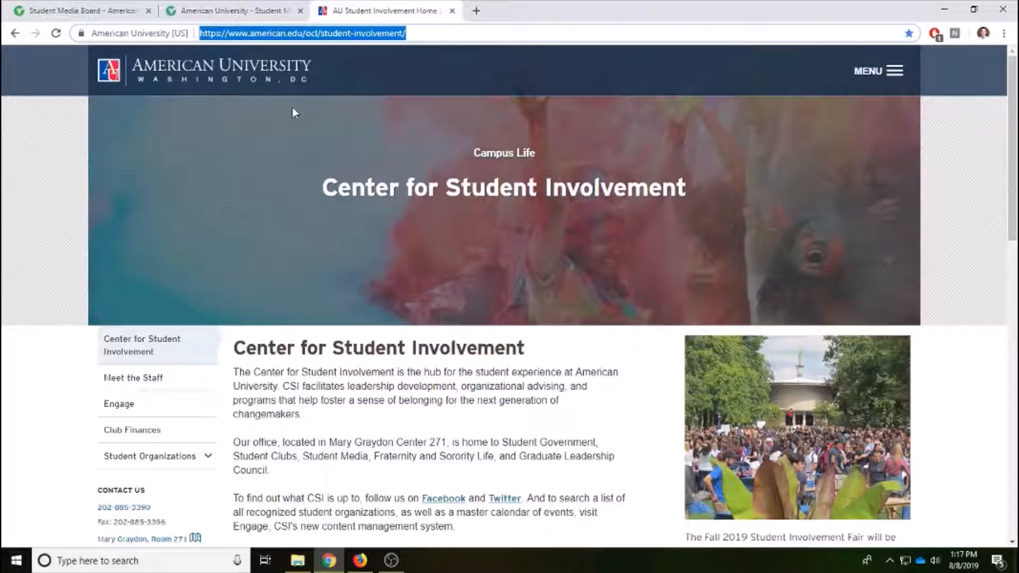
click(122, 408)
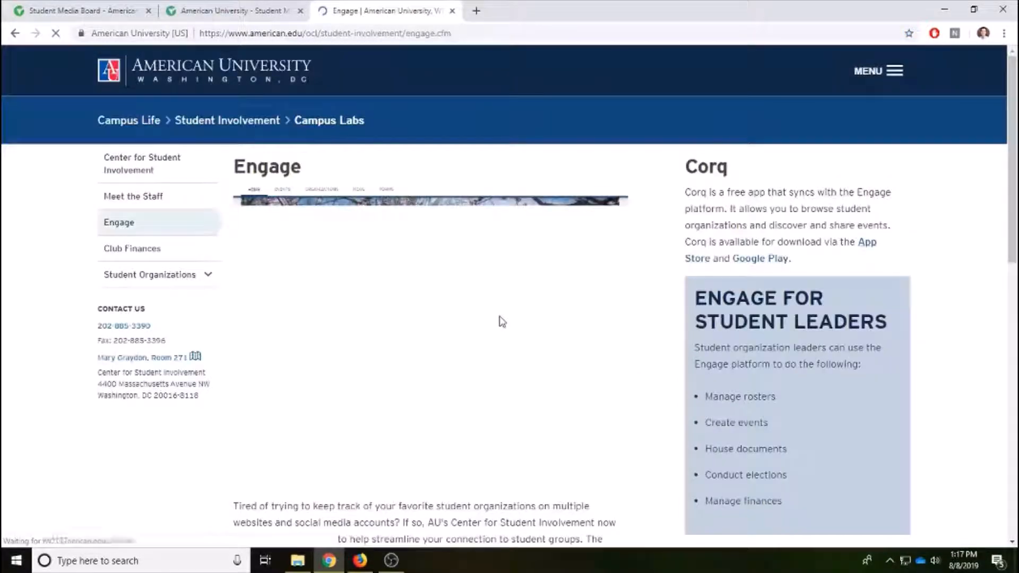
scroll(538, 282, down, 1)
scroll(644, 278, down, 3)
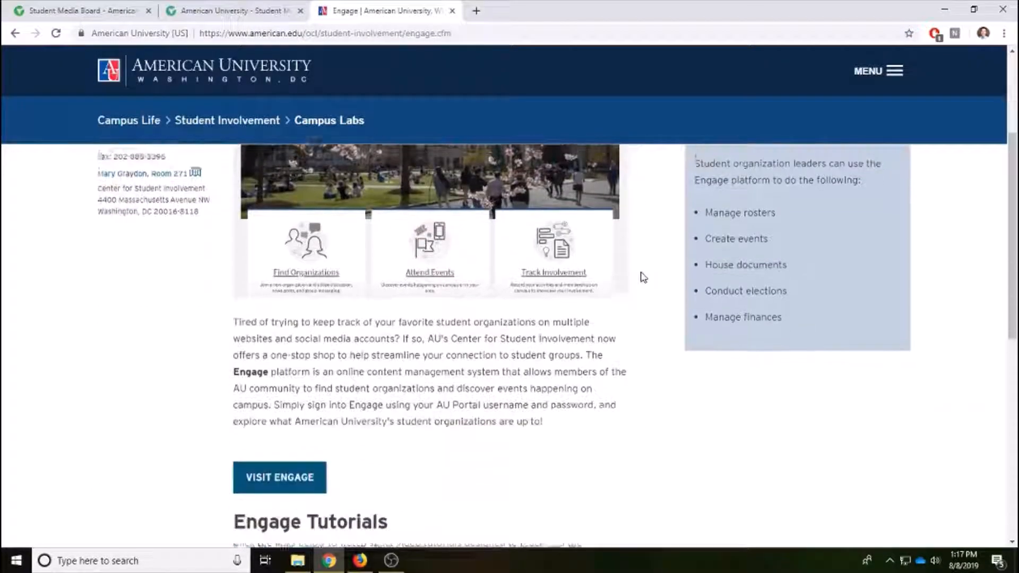
scroll(642, 277, down, 4)
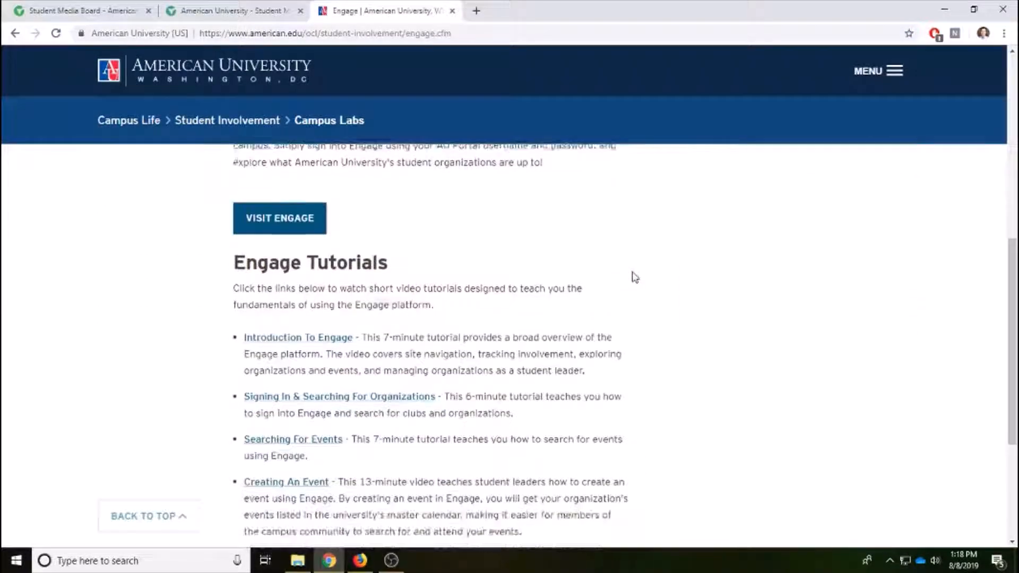